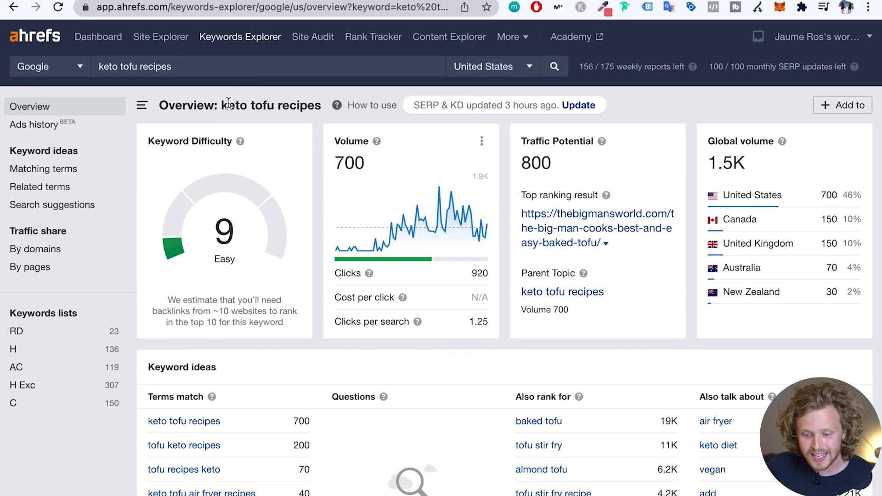
Step: Review the 'keto tofu recipes' metrics: difficulty 9, volume 700, traffic potential 800
{"action": "left_click", "coordinate": [275, 115]}
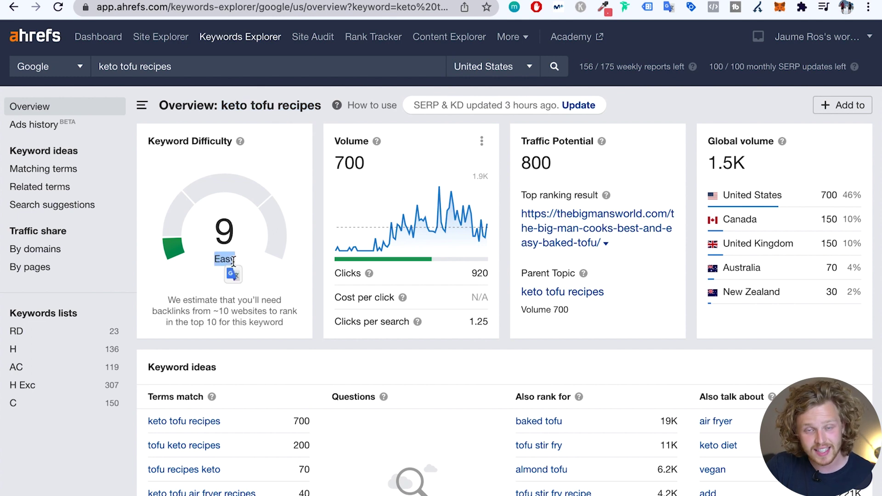
{"action": "left_click", "coordinate": [373, 233]}
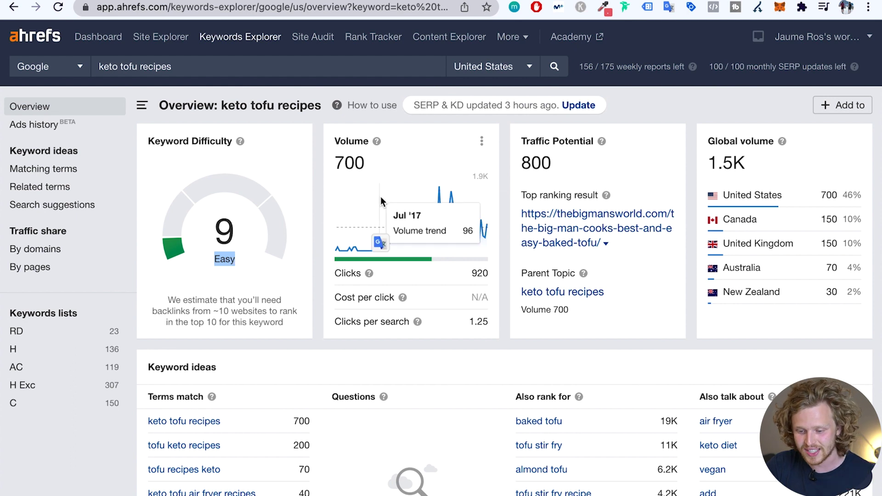
{"action": "left_click", "coordinate": [365, 163]}
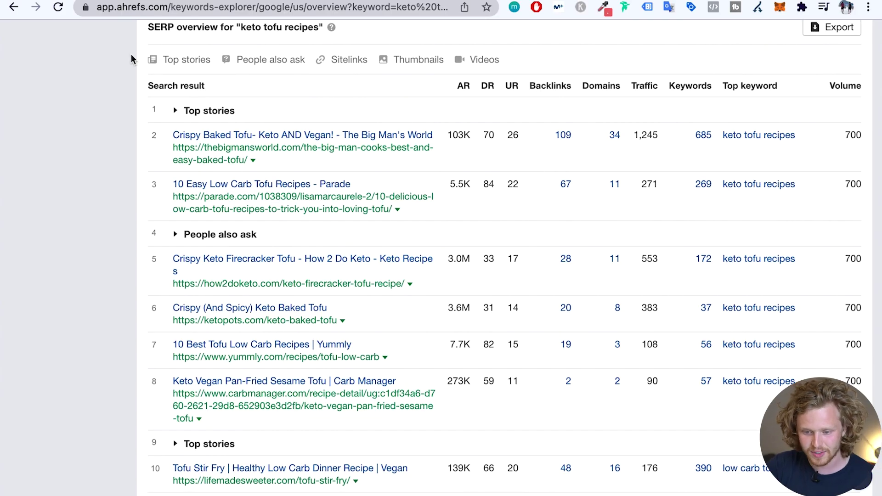
{"action": "scroll", "coordinate": [206, 31], "scroll_direction": "up", "scroll_amount": 1}
{"action": "scroll", "coordinate": [209, 66], "scroll_direction": "down", "scroll_amount": 4}
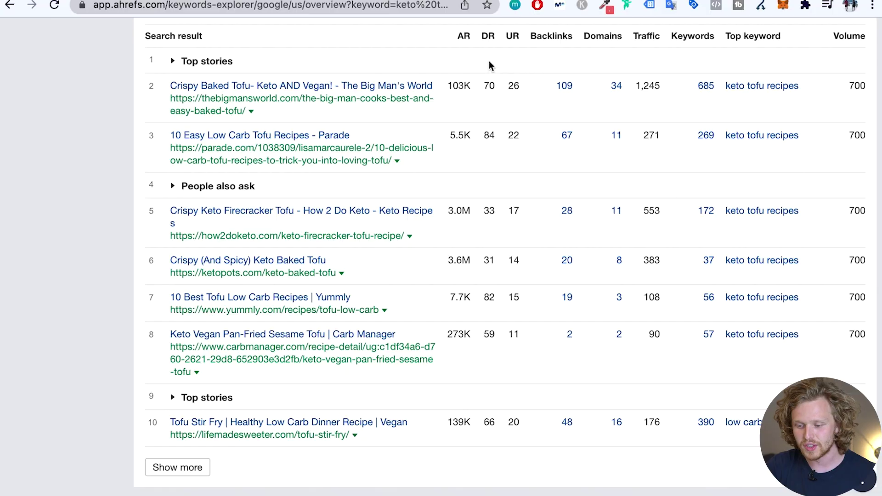
{"action": "scroll", "coordinate": [490, 82], "scroll_direction": "down", "scroll_amount": 1}
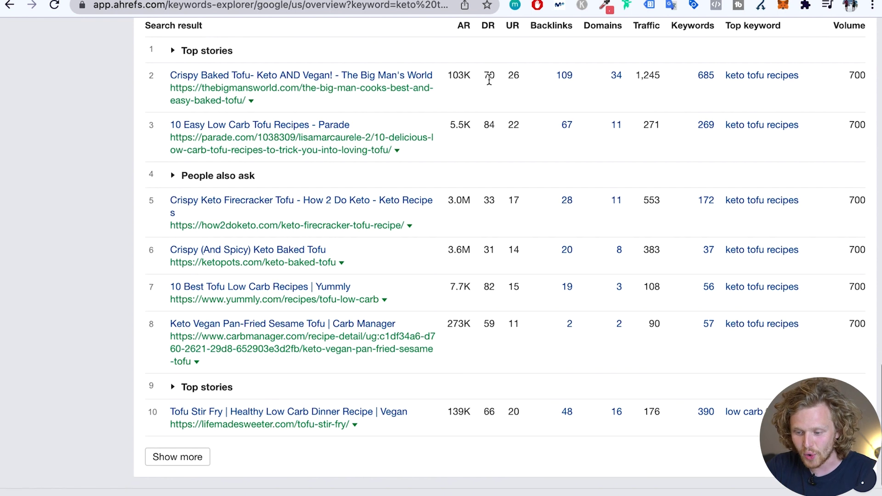
{"action": "scroll", "coordinate": [490, 123], "scroll_direction": "down", "scroll_amount": 1}
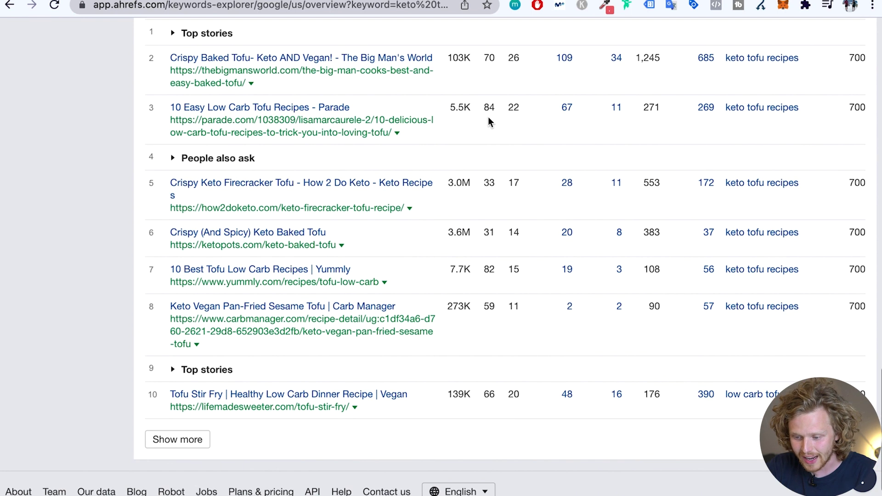
{"action": "scroll", "coordinate": [488, 116], "scroll_direction": "down", "scroll_amount": 1}
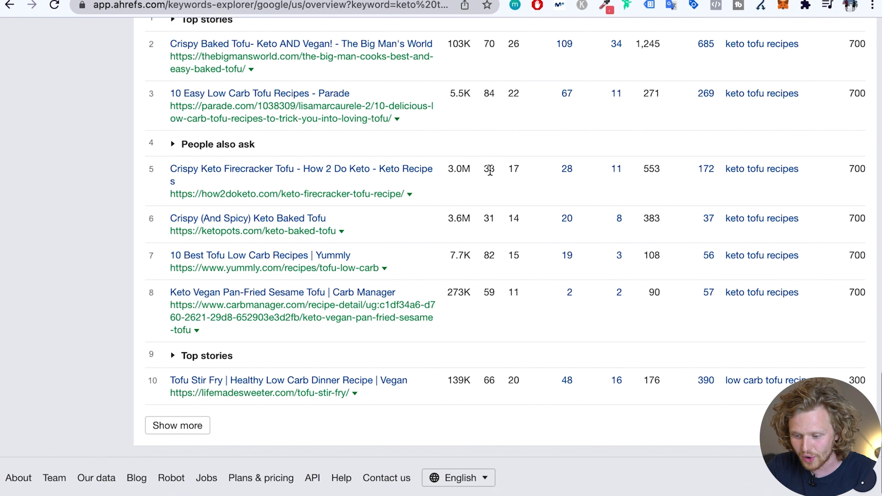
{"action": "scroll", "coordinate": [489, 182], "scroll_direction": "down", "scroll_amount": 1}
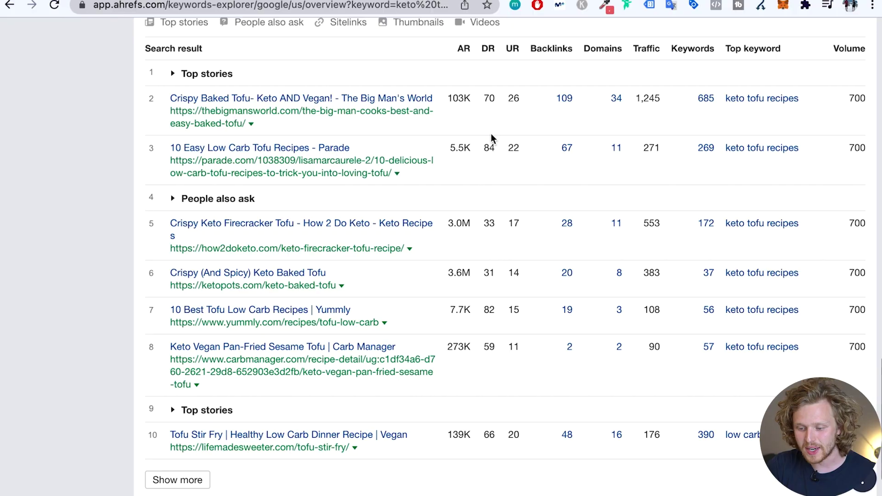
{"action": "scroll", "coordinate": [498, 235], "scroll_direction": "down", "scroll_amount": 1}
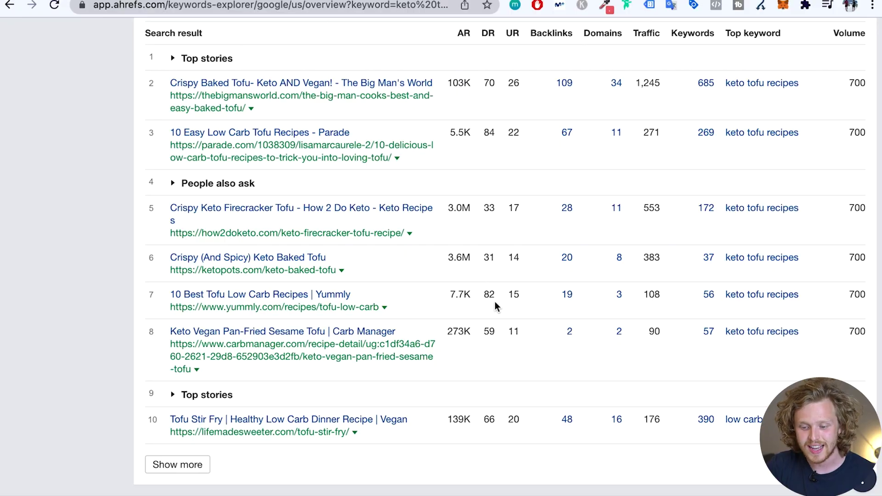
{"action": "scroll", "coordinate": [495, 301], "scroll_direction": "up", "scroll_amount": 10}
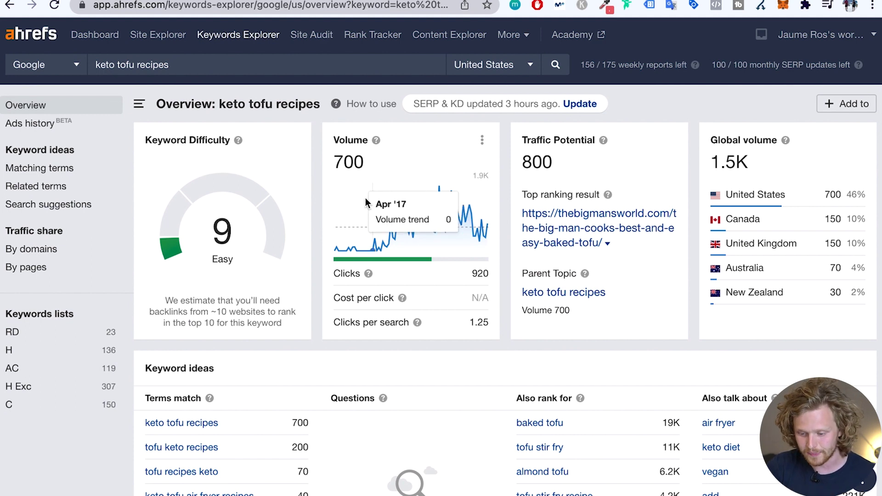
{"action": "scroll", "coordinate": [405, 193], "scroll_direction": "down", "scroll_amount": 15}
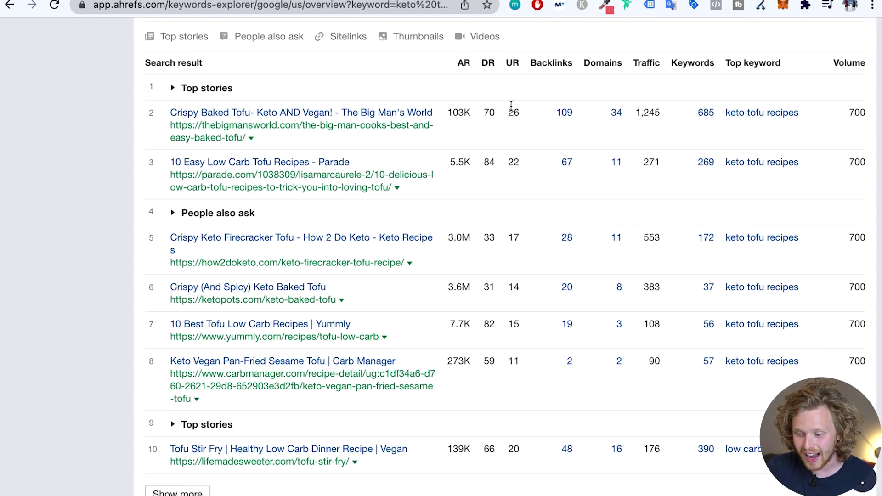
Step: Scroll down the SERP table, then back up to the difficulty 9 and volume 700 metrics
{"action": "scroll", "coordinate": [517, 124], "scroll_direction": "down", "scroll_amount": 1}
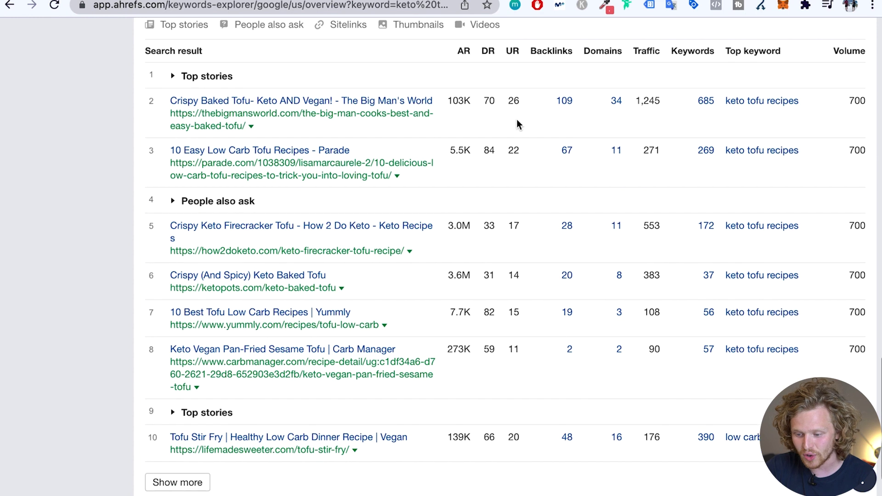
{"action": "scroll", "coordinate": [517, 167], "scroll_direction": "down", "scroll_amount": 2}
{"action": "scroll", "coordinate": [514, 262], "scroll_direction": "down", "scroll_amount": 1}
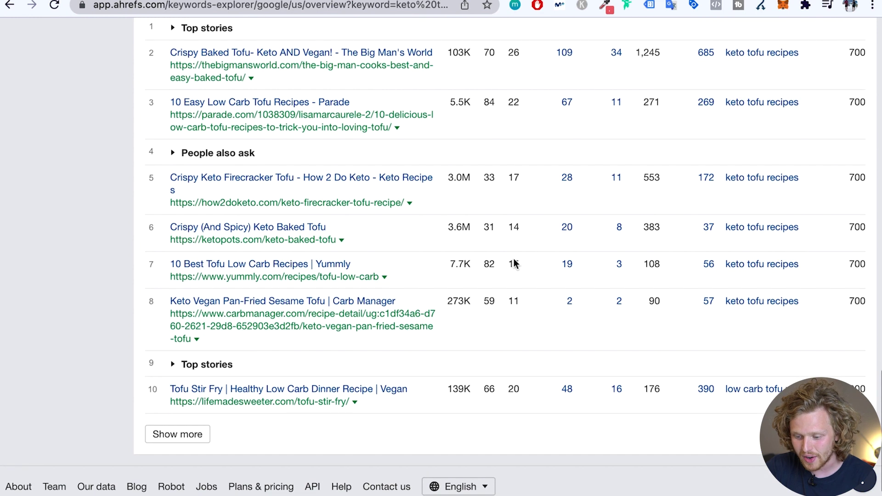
{"action": "scroll", "coordinate": [518, 325], "scroll_direction": "down", "scroll_amount": 2}
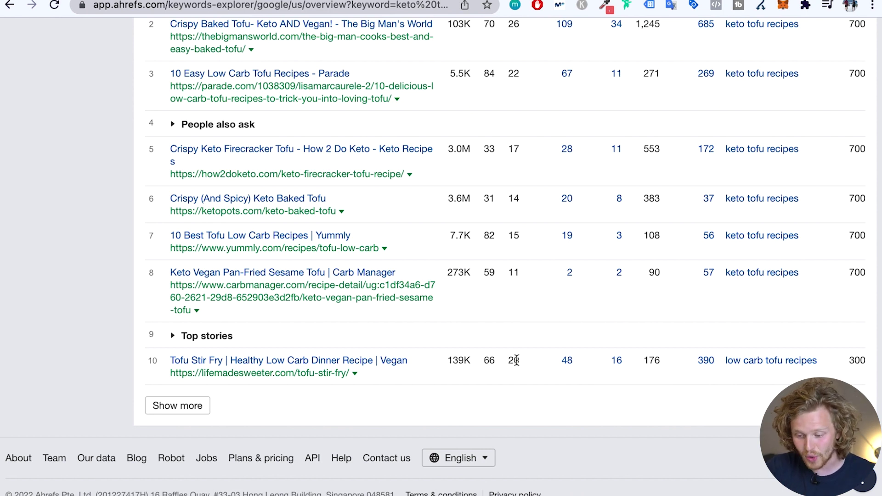
{"action": "scroll", "coordinate": [517, 360], "scroll_direction": "up", "scroll_amount": 5}
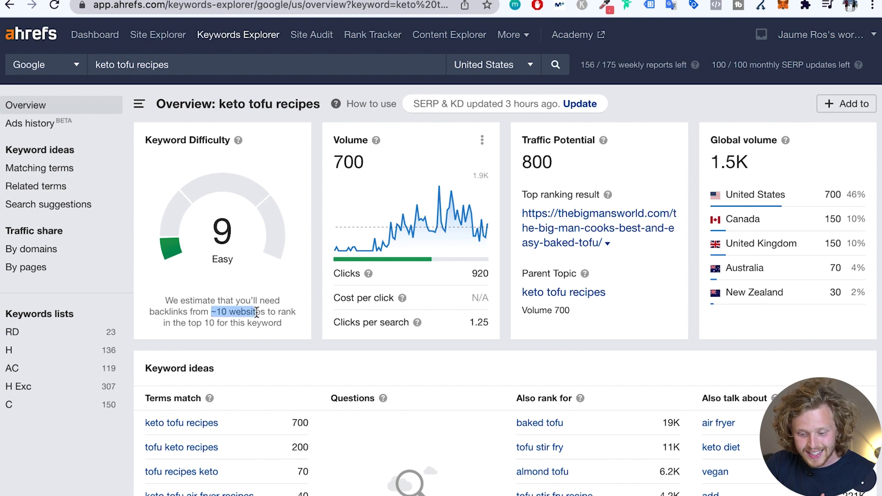
Step: Note the Keyword Difficulty estimate of backlinks from about 10 websites to rank top 10
{"action": "left_click", "coordinate": [171, 327]}
{"action": "left_click_drag", "start_coordinate": [278, 327], "coordinate": [283, 326]}
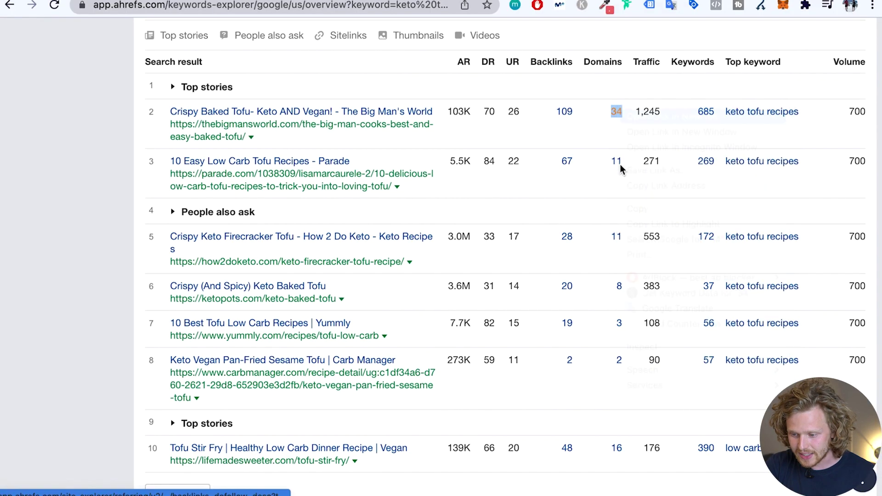
Step: Open the 34-domain Referring Domains report for The Big Man's World's top-ranking page
{"action": "right_click", "coordinate": [617, 162]}
{"action": "left_click", "coordinate": [644, 167]}
{"action": "right_click", "coordinate": [617, 236]}
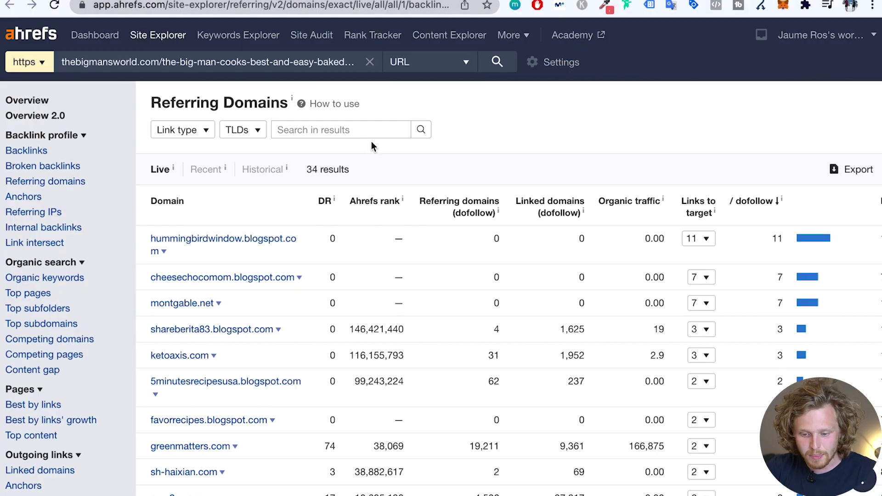
Step: Filter the referring domains to dofollow only (23 domains) and sort by DR, highest first
{"action": "scroll", "coordinate": [380, 138], "scroll_direction": "down", "scroll_amount": 3}
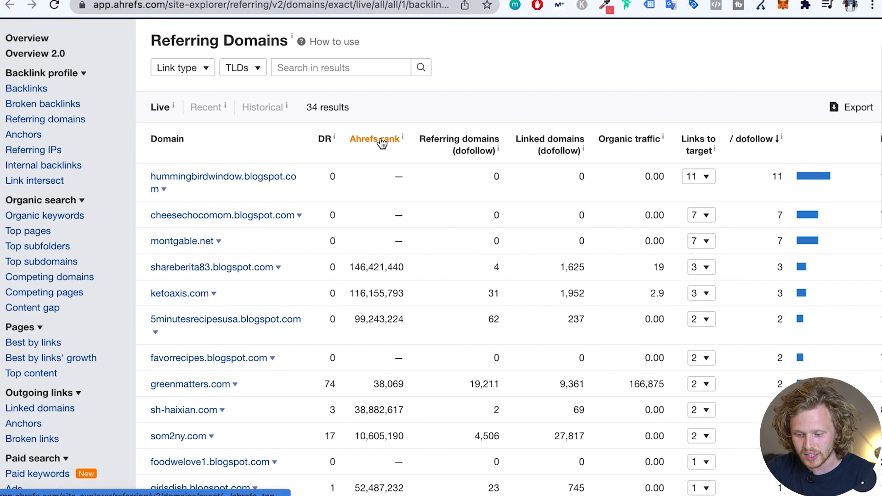
{"action": "scroll", "coordinate": [382, 143], "scroll_direction": "up", "scroll_amount": 2}
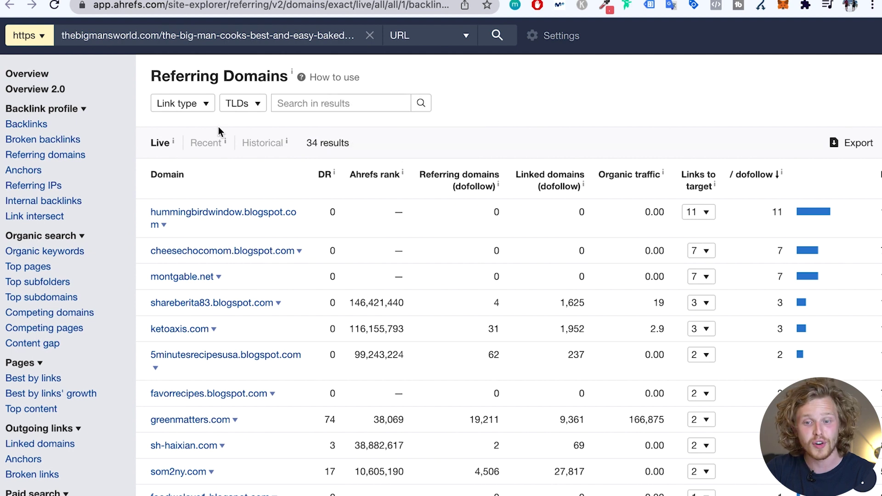
{"action": "left_click", "coordinate": [199, 105]}
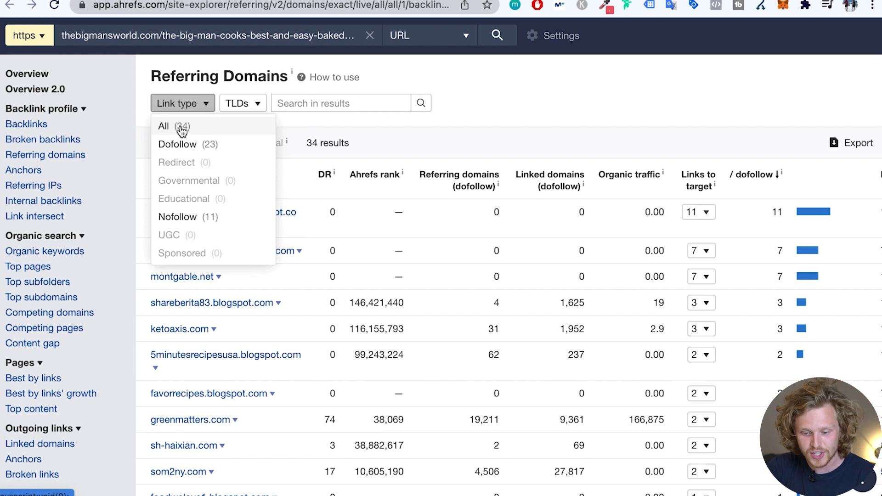
{"action": "left_click", "coordinate": [194, 146]}
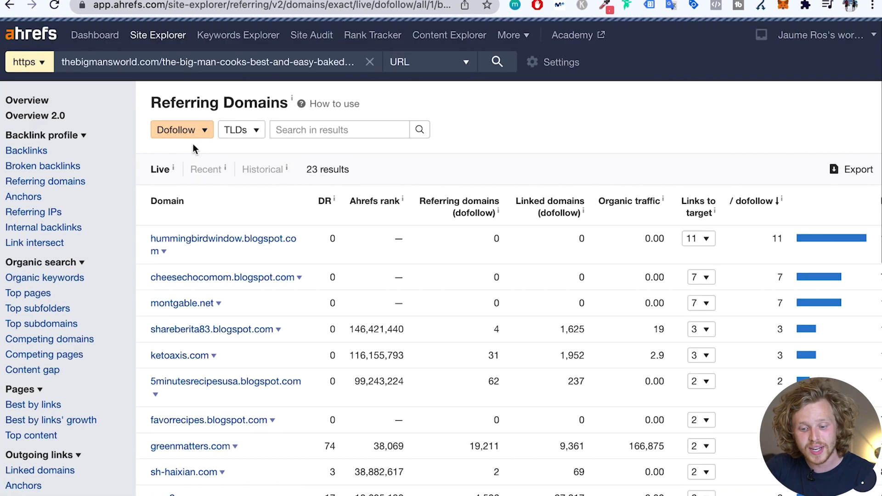
{"action": "left_click", "coordinate": [325, 203]}
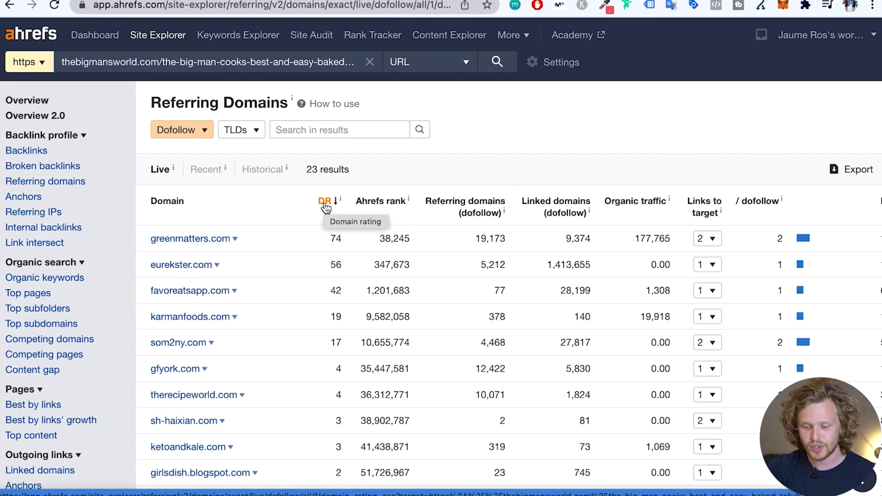
Step: Scan the DR-sorted list down to the low-rated domains at the bottom
{"action": "scroll", "coordinate": [325, 207], "scroll_direction": "down", "scroll_amount": 7}
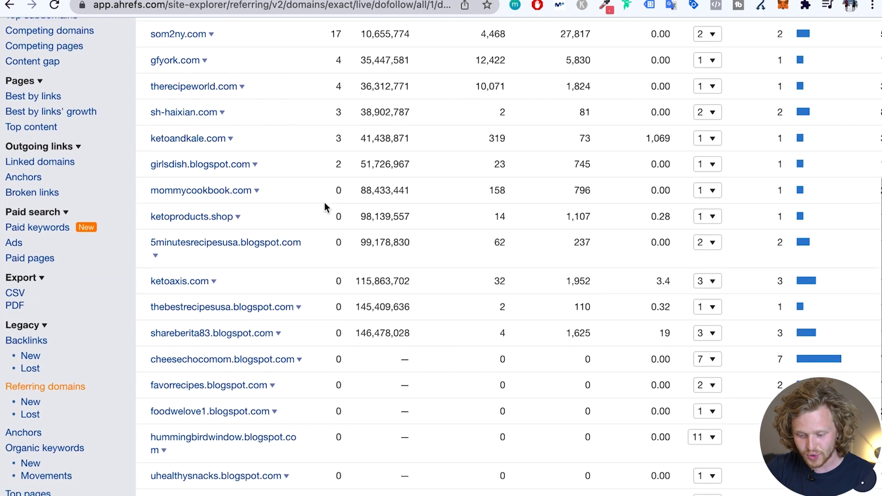
{"action": "scroll", "coordinate": [331, 210], "scroll_direction": "down", "scroll_amount": 3}
{"action": "left_click_drag", "start_coordinate": [392, 421], "coordinate": [196, 64]}
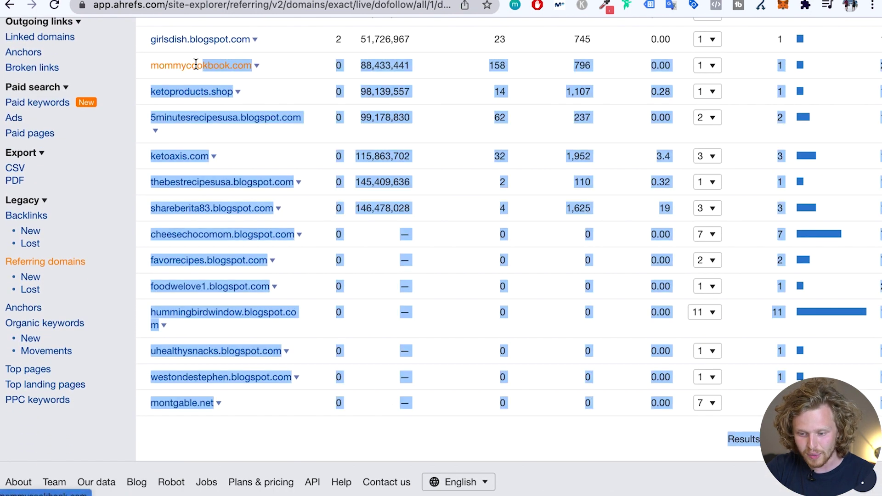
{"action": "left_click", "coordinate": [135, 78]}
{"action": "scroll", "coordinate": [351, 62], "scroll_direction": "up", "scroll_amount": 8}
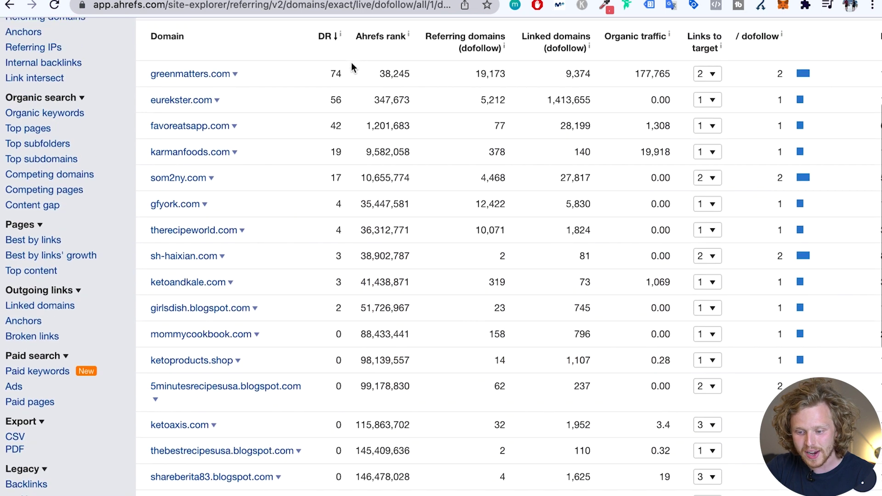
{"action": "scroll", "coordinate": [362, 420], "scroll_direction": "down", "scroll_amount": 6}
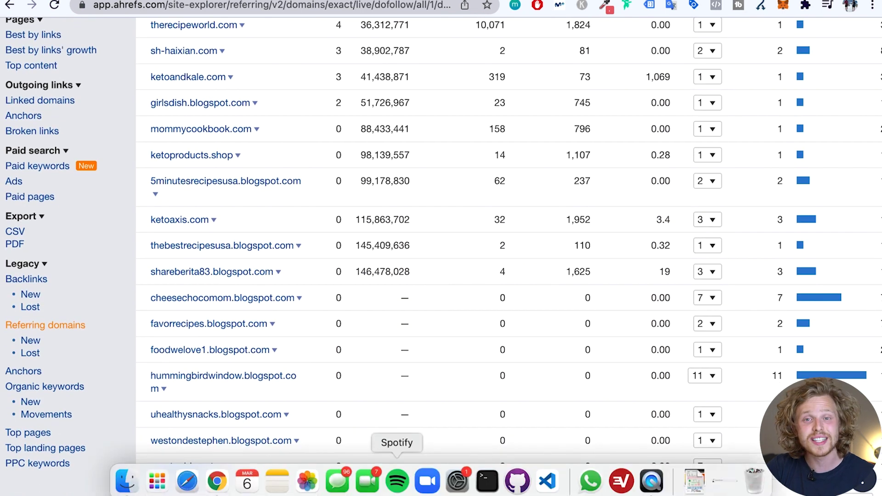
{"action": "scroll", "coordinate": [370, 418], "scroll_direction": "down", "scroll_amount": 2}
{"action": "scroll", "coordinate": [370, 415], "scroll_direction": "up", "scroll_amount": 10}
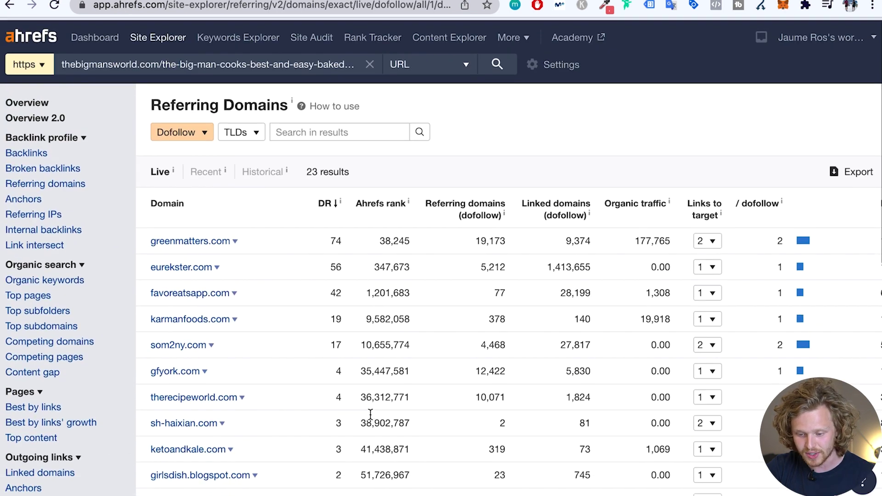
{"action": "scroll", "coordinate": [310, 179], "scroll_direction": "down", "scroll_amount": 3}
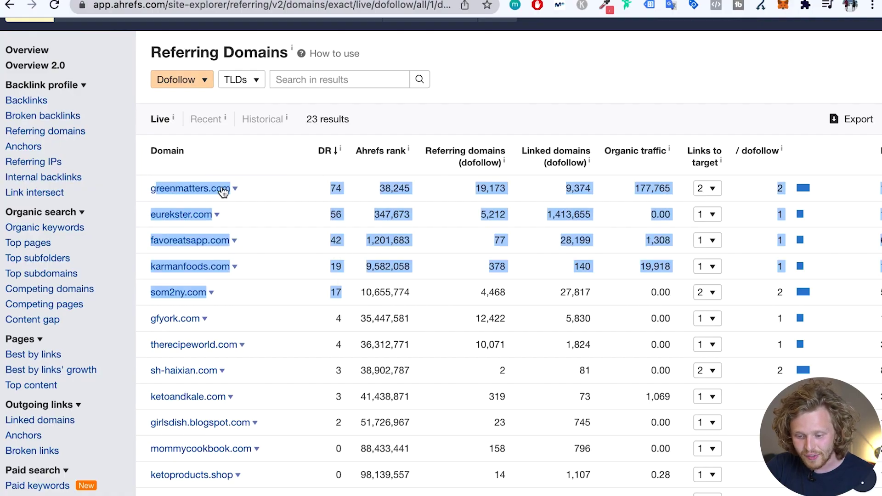
Step: Expand greenmatters.com's backlinks and review the five highest-DR referring domains
{"action": "left_click", "coordinate": [272, 189]}
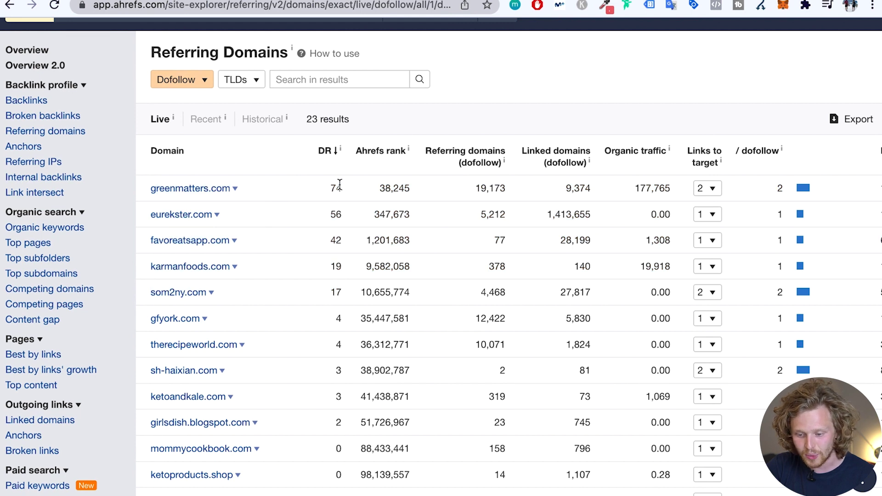
{"action": "left_click", "coordinate": [714, 196]}
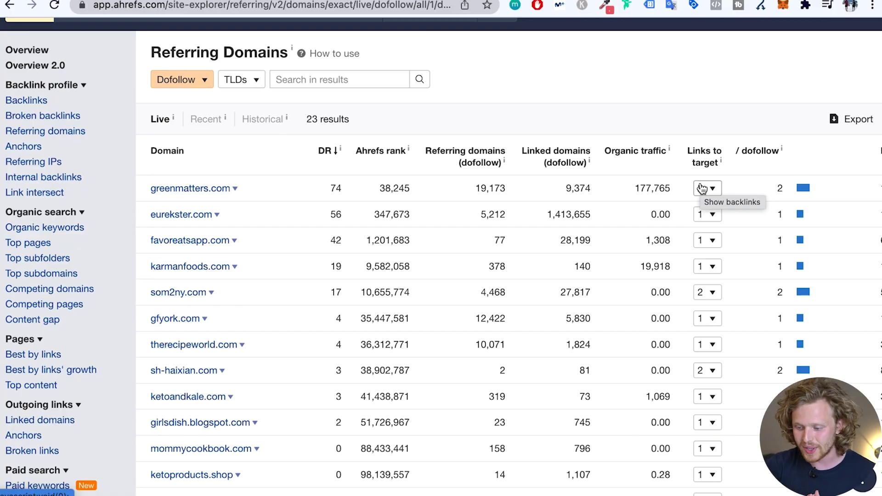
{"action": "left_click_drag", "start_coordinate": [320, 180], "coordinate": [348, 300]}
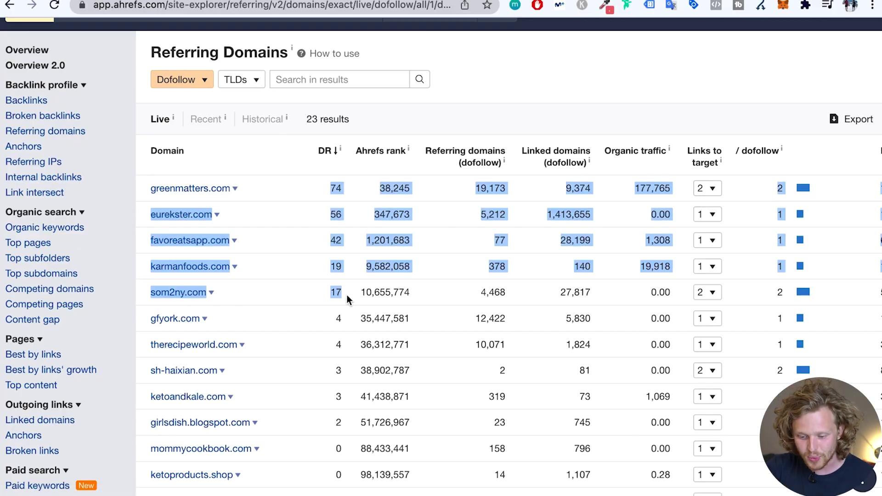
{"action": "left_click", "coordinate": [500, 95]}
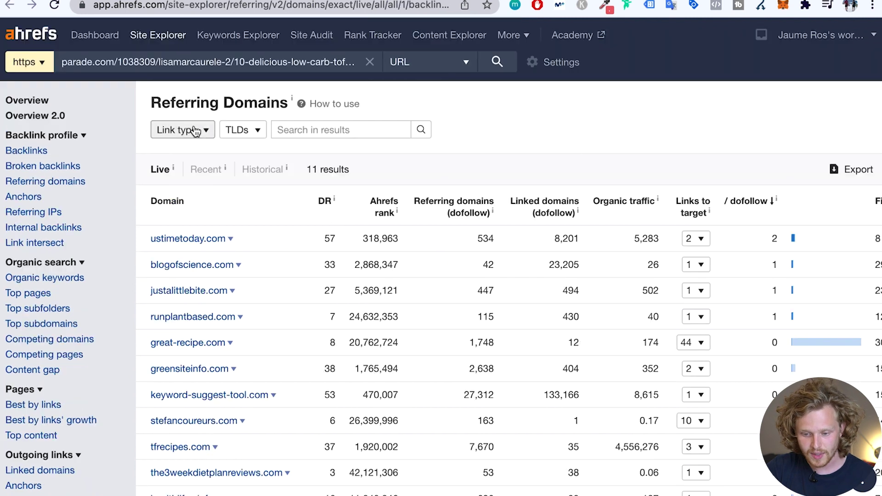
Step: Limit the parade.com tofu article's referring domains to dofollow links
{"action": "left_click", "coordinate": [184, 130]}
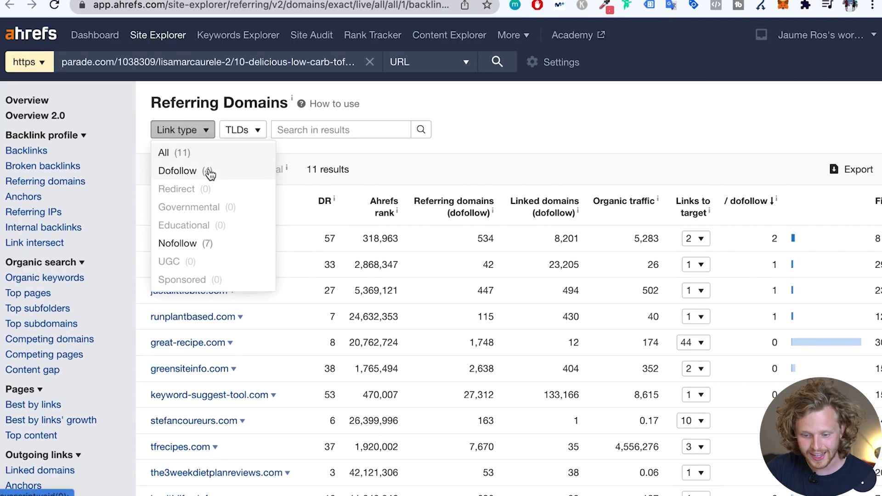
{"action": "left_click", "coordinate": [210, 172]}
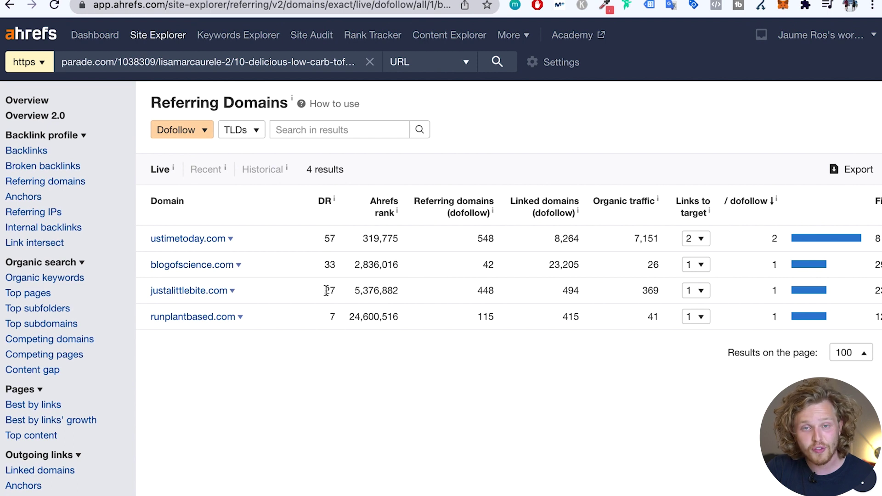
{"action": "left_click_drag", "start_coordinate": [338, 283], "coordinate": [323, 239]}
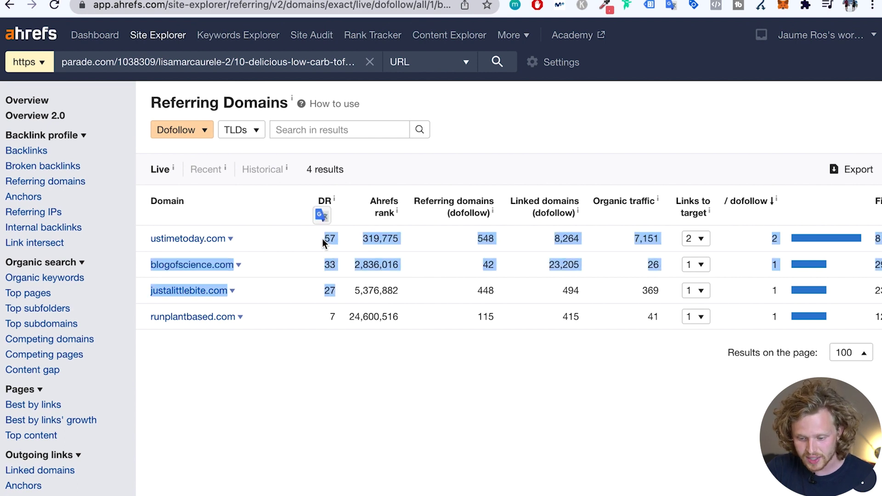
{"action": "left_click", "coordinate": [509, 119]}
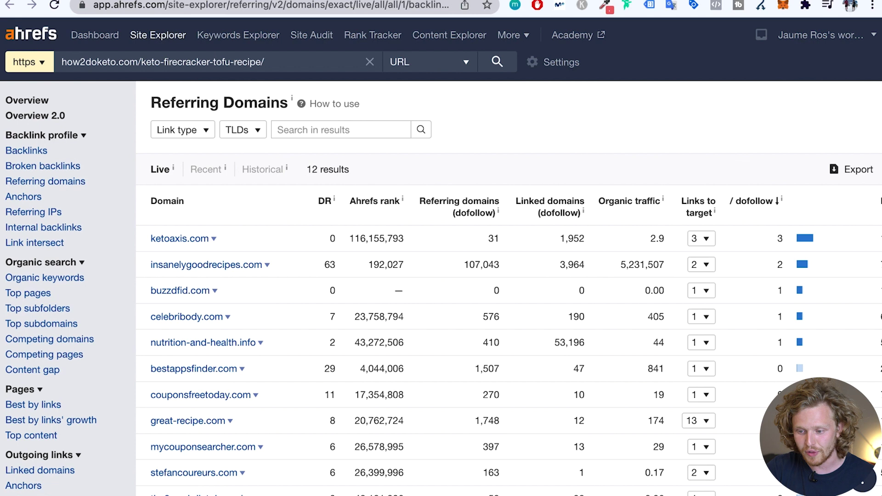
Step: Limit how2doketo.com's firecracker tofu domains to the 5 dofollow ones, sorted by DR
{"action": "left_click", "coordinate": [191, 128]}
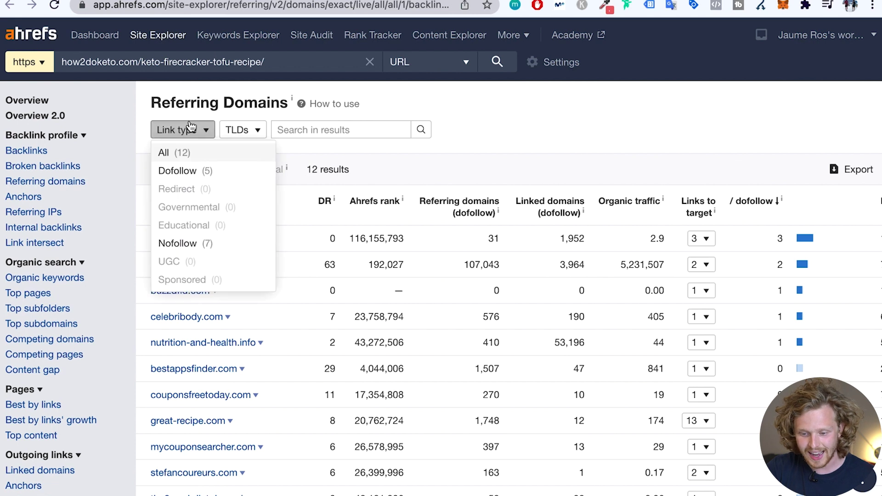
{"action": "left_click", "coordinate": [195, 170]}
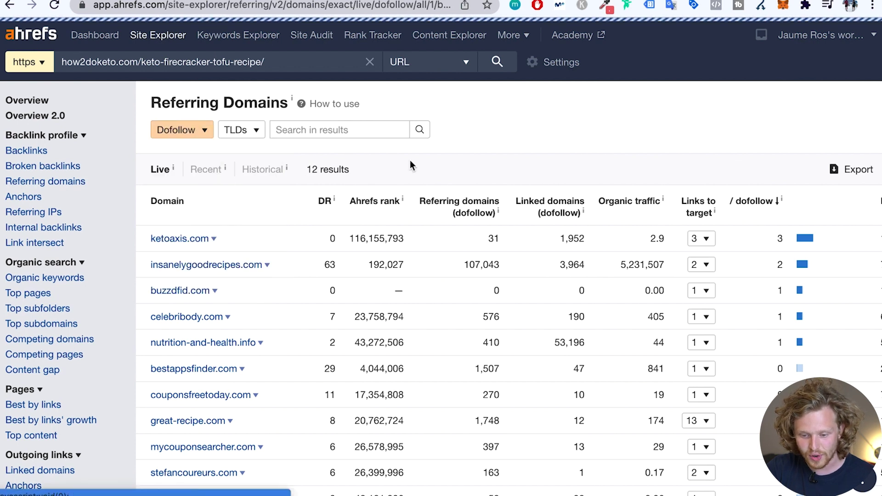
{"action": "left_click", "coordinate": [325, 201]}
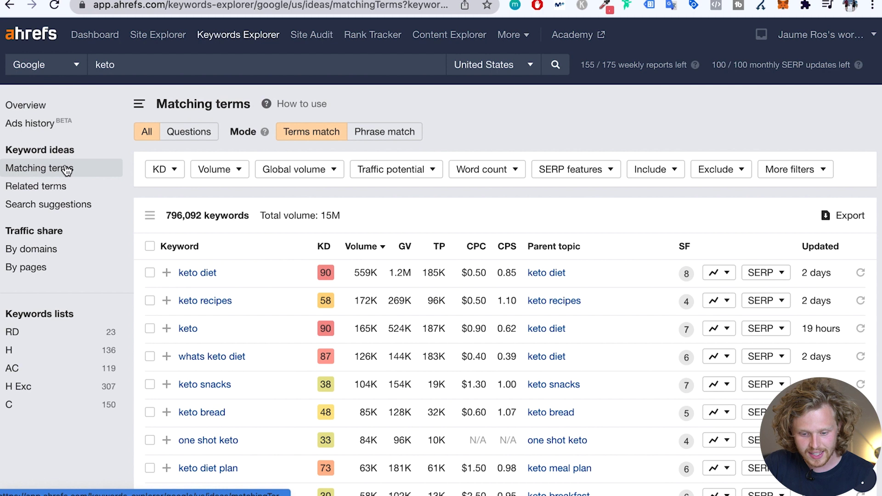
Step: Include any word 'best, top' in the keto matching terms, leaving 20,789 keywords
{"action": "left_click", "coordinate": [662, 170]}
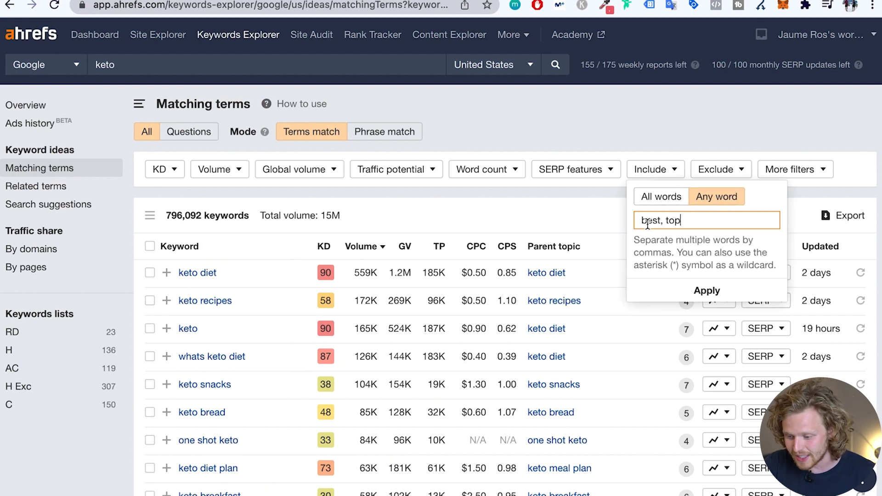
{"action": "left_click", "coordinate": [708, 290]}
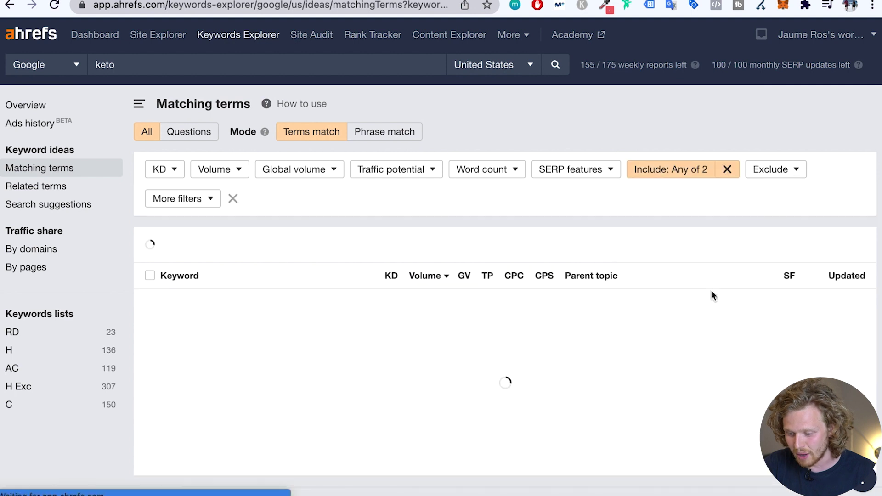
{"action": "scroll", "coordinate": [701, 229], "scroll_direction": "down", "scroll_amount": 5}
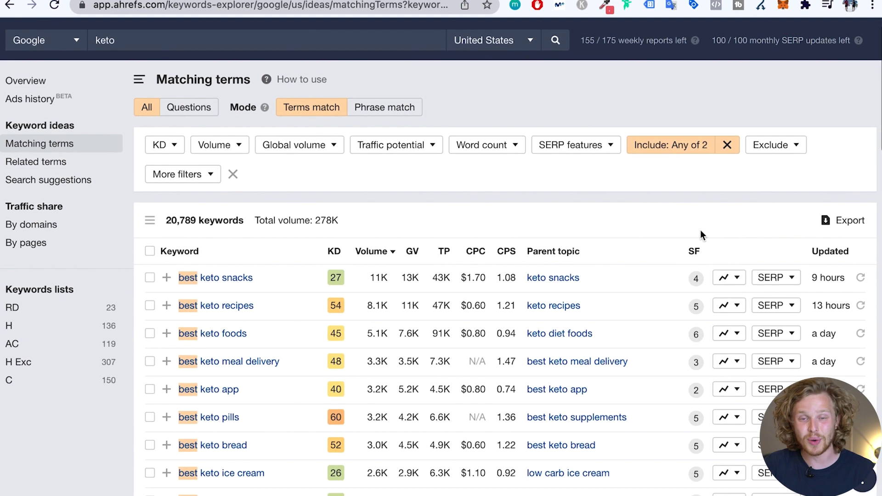
{"action": "scroll", "coordinate": [701, 236], "scroll_direction": "down", "scroll_amount": 3}
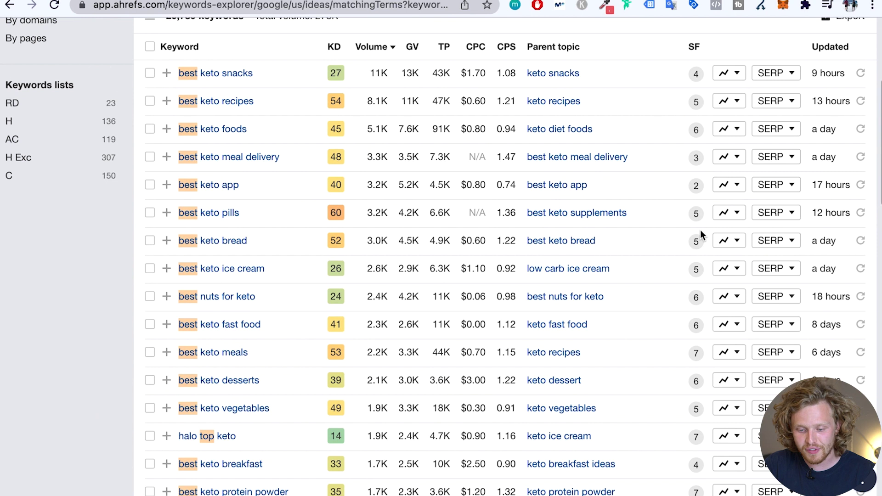
{"action": "scroll", "coordinate": [702, 236], "scroll_direction": "down", "scroll_amount": 1}
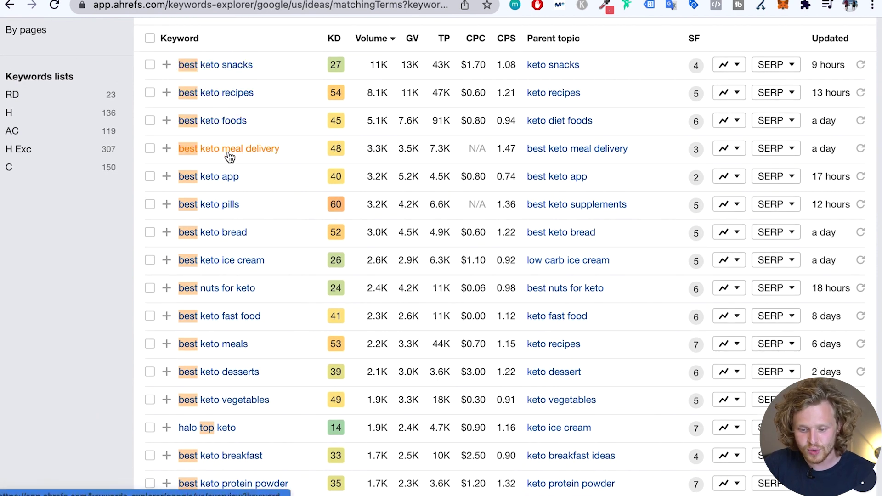
{"action": "scroll", "coordinate": [223, 209], "scroll_direction": "down", "scroll_amount": 1}
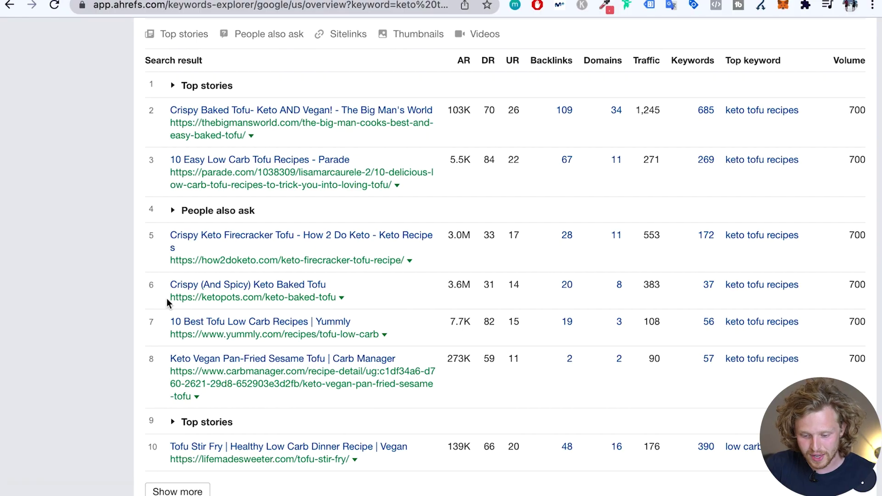
Step: Open ketopots.com's organic keywords report in Site Explorer
{"action": "left_click_drag", "start_coordinate": [169, 298], "coordinate": [263, 302]}
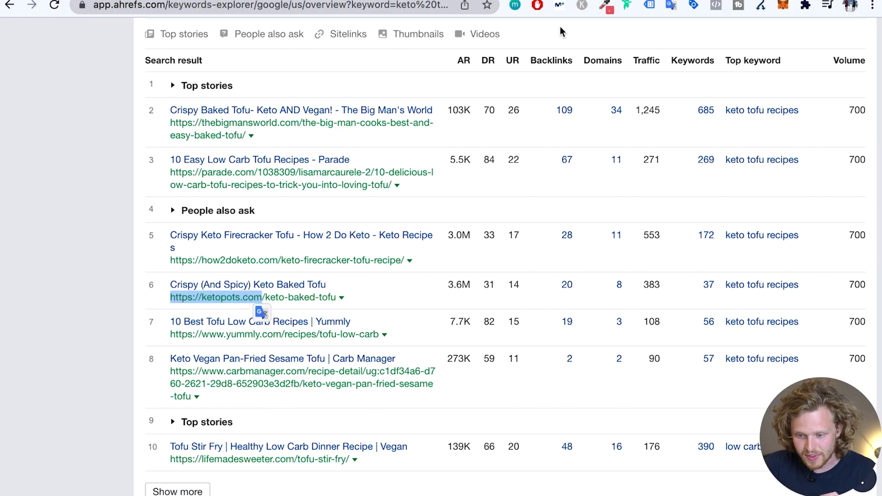
{"action": "left_click", "coordinate": [691, 5]}
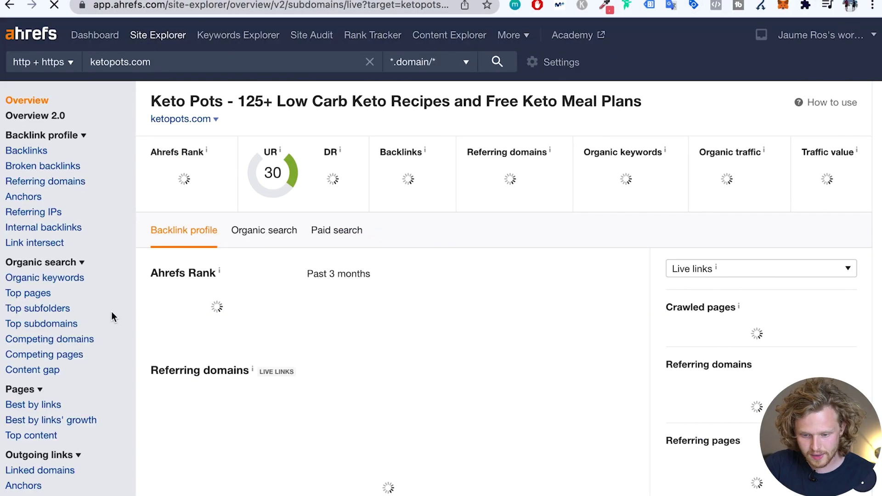
{"action": "left_click", "coordinate": [56, 284]}
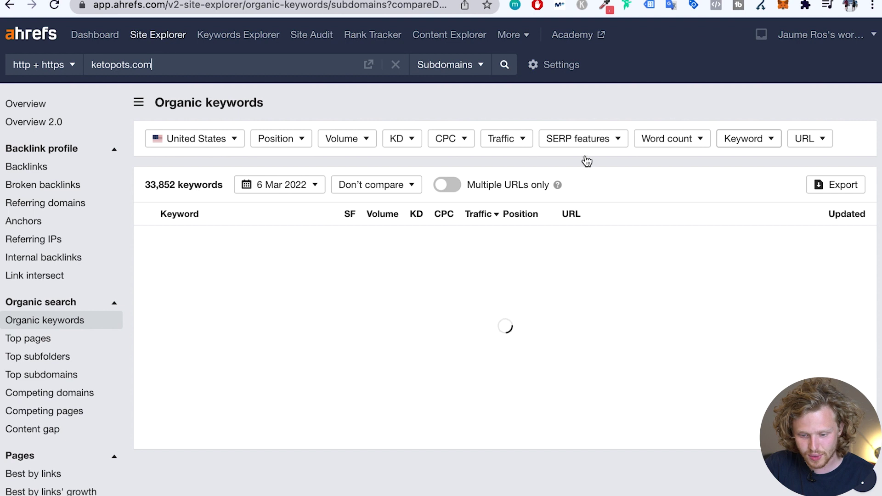
{"action": "scroll", "coordinate": [746, 157], "scroll_direction": "down", "scroll_amount": 1}
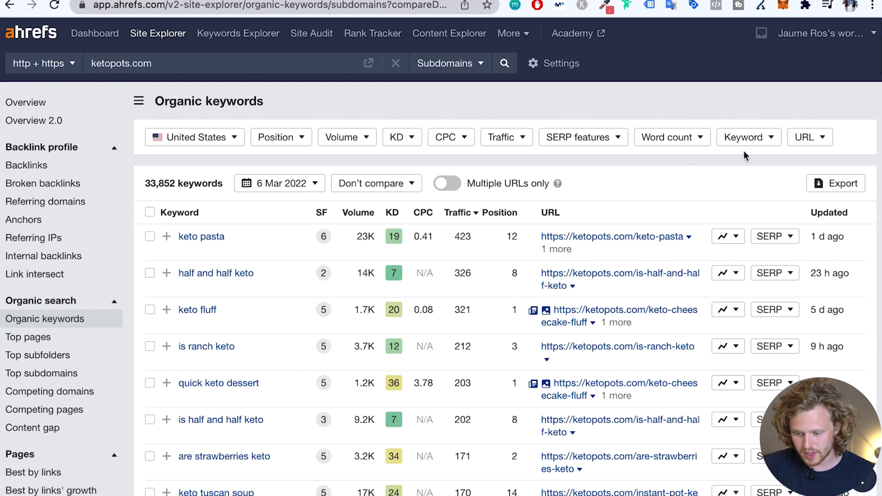
Step: Filter ketopots.com's organic keywords to those containing 'recipes' with KD up to 10
{"action": "left_click", "coordinate": [749, 138]}
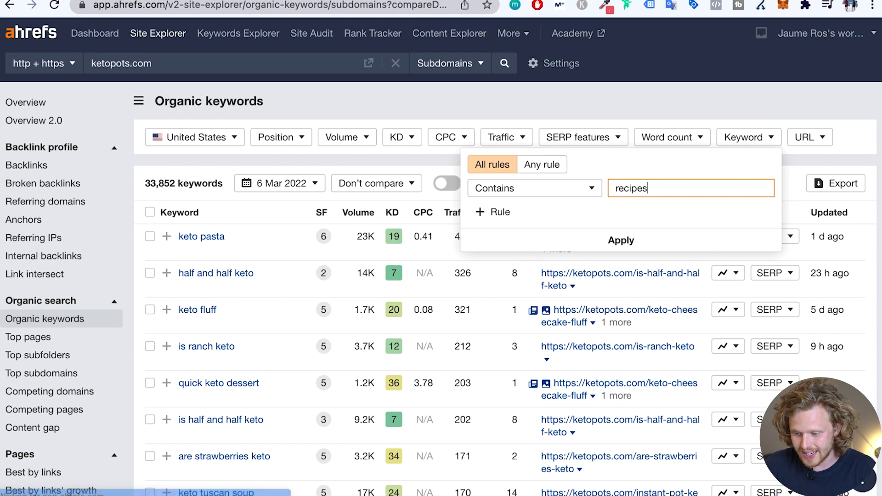
{"action": "left_click", "coordinate": [621, 240]}
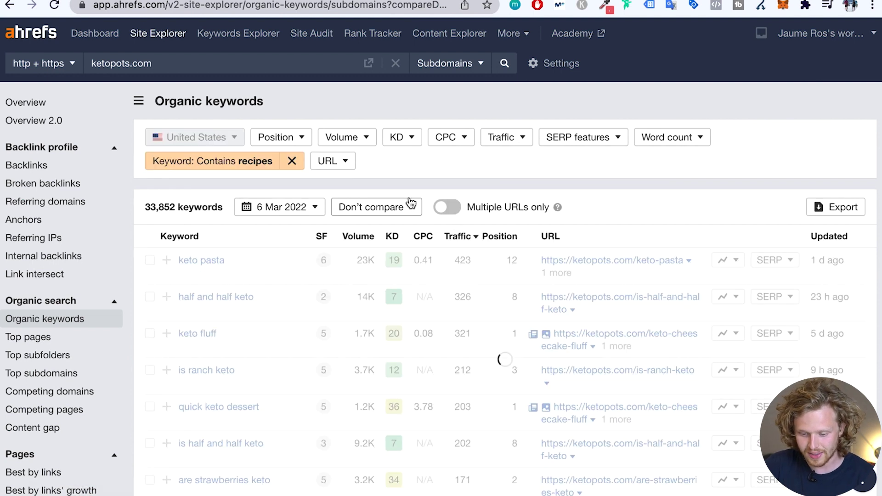
{"action": "scroll", "coordinate": [412, 203], "scroll_direction": "down", "scroll_amount": 1}
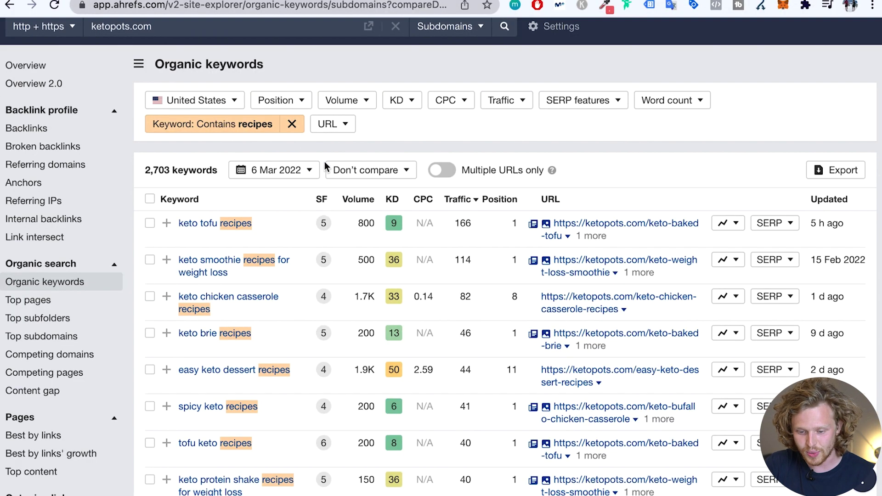
{"action": "scroll", "coordinate": [337, 253], "scroll_direction": "down", "scroll_amount": 1}
{"action": "scroll", "coordinate": [357, 152], "scroll_direction": "up", "scroll_amount": 2}
{"action": "left_click", "coordinate": [400, 130]}
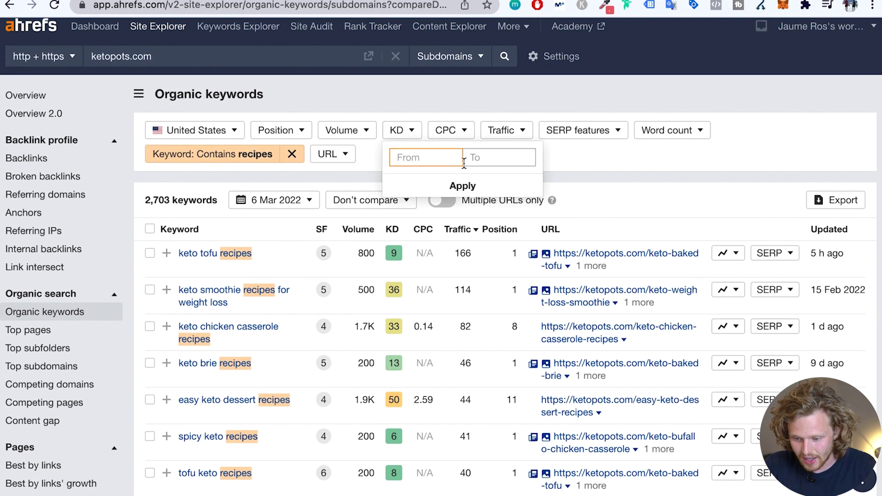
{"action": "left_click", "coordinate": [396, 135]}
{"action": "left_click", "coordinate": [388, 146]}
{"action": "left_click", "coordinate": [344, 130]}
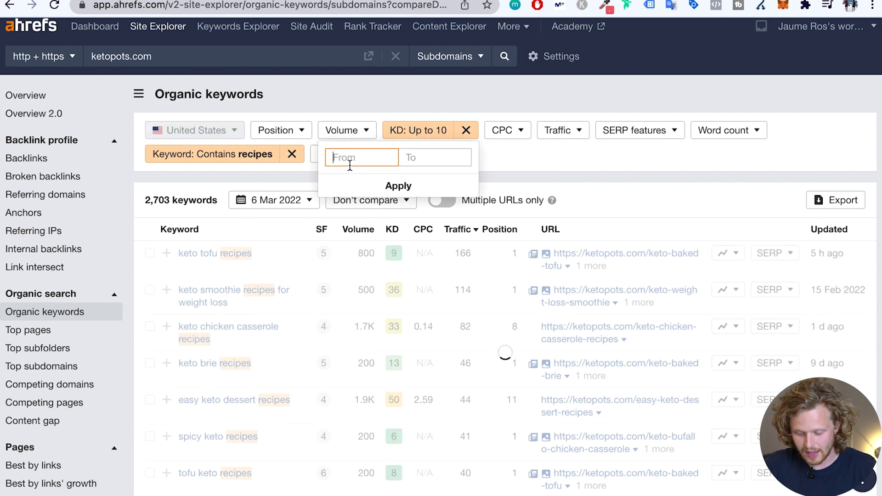